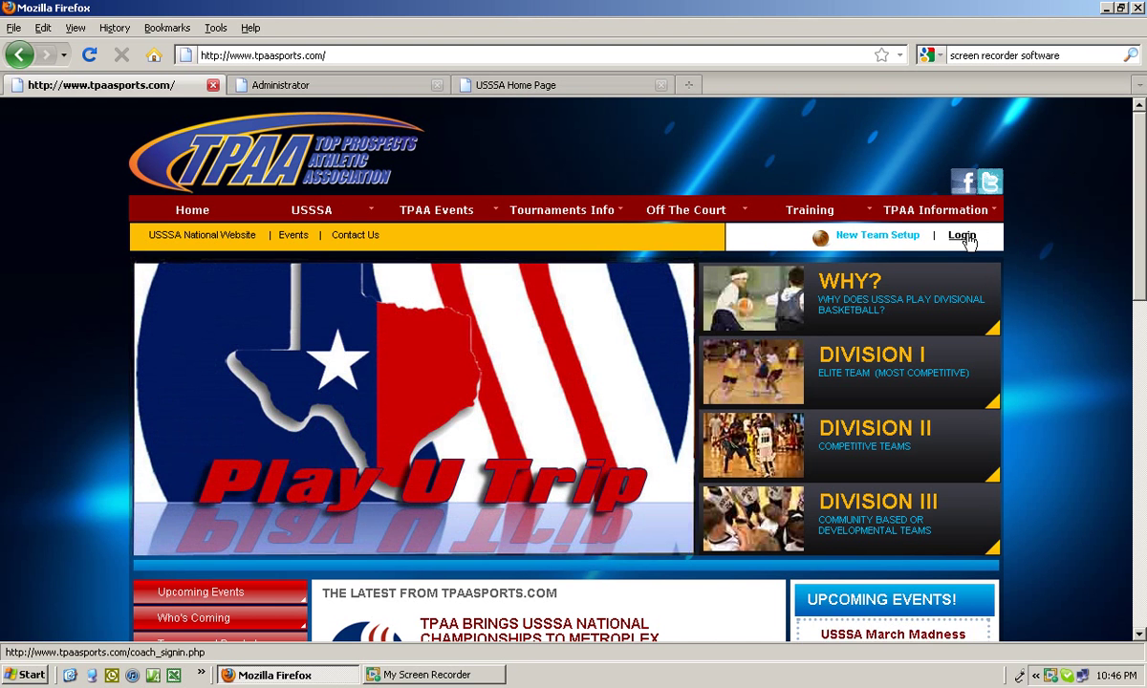
Log in through the Coach Sign In form with the coach's e-mail address and password.
{"action": "left_click", "coordinate": [966, 237]}
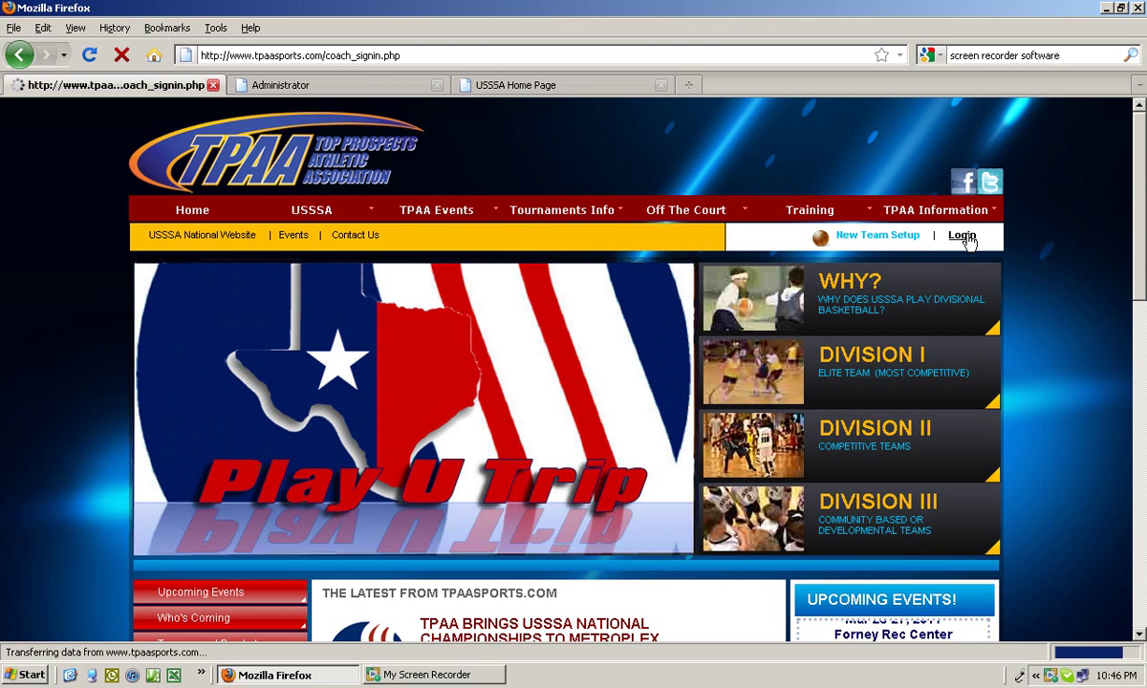
{"action": "left_click", "coordinate": [766, 410]}
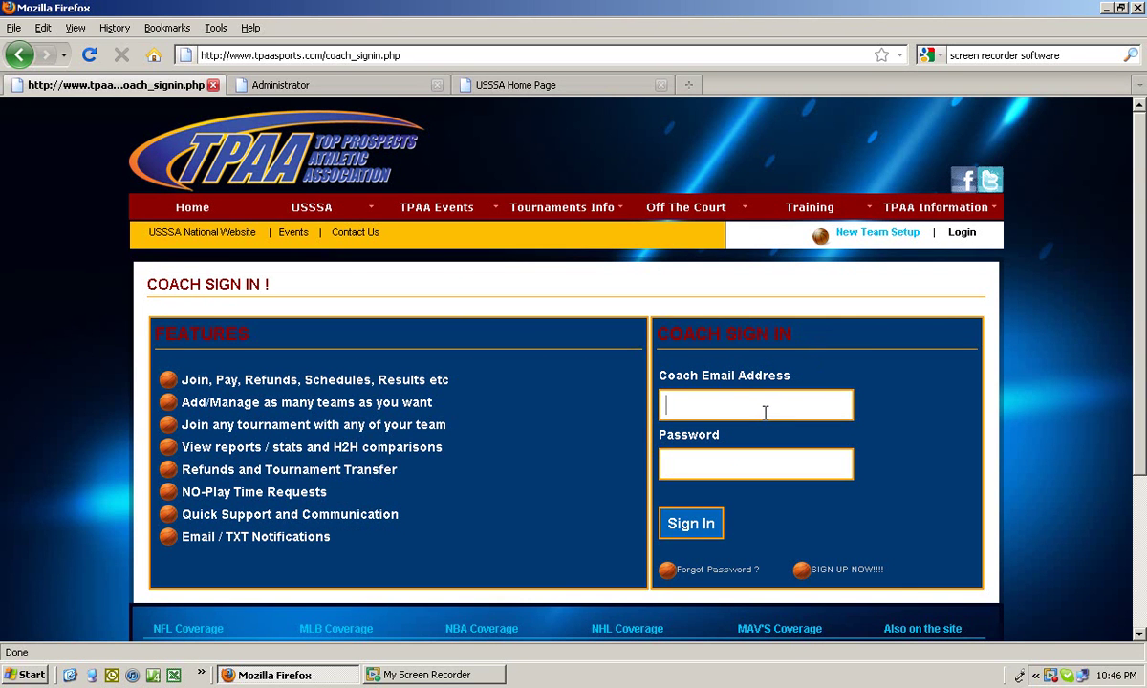
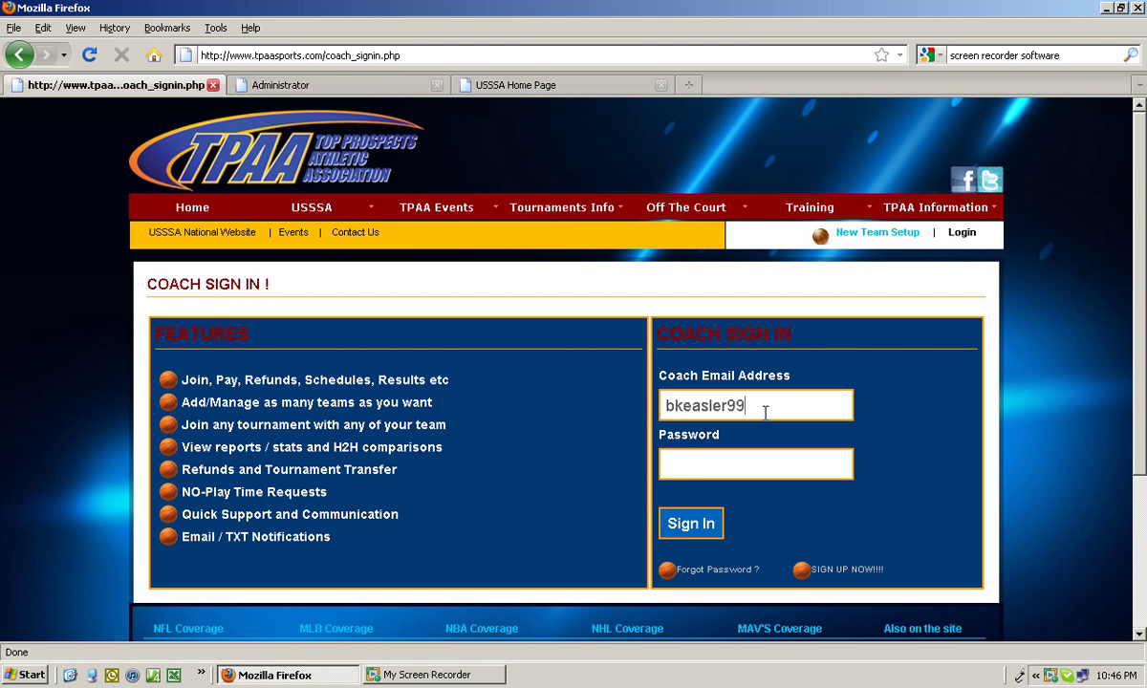
{"action": "key", "text": "Tab"}
{"action": "type", "text": "*****"}
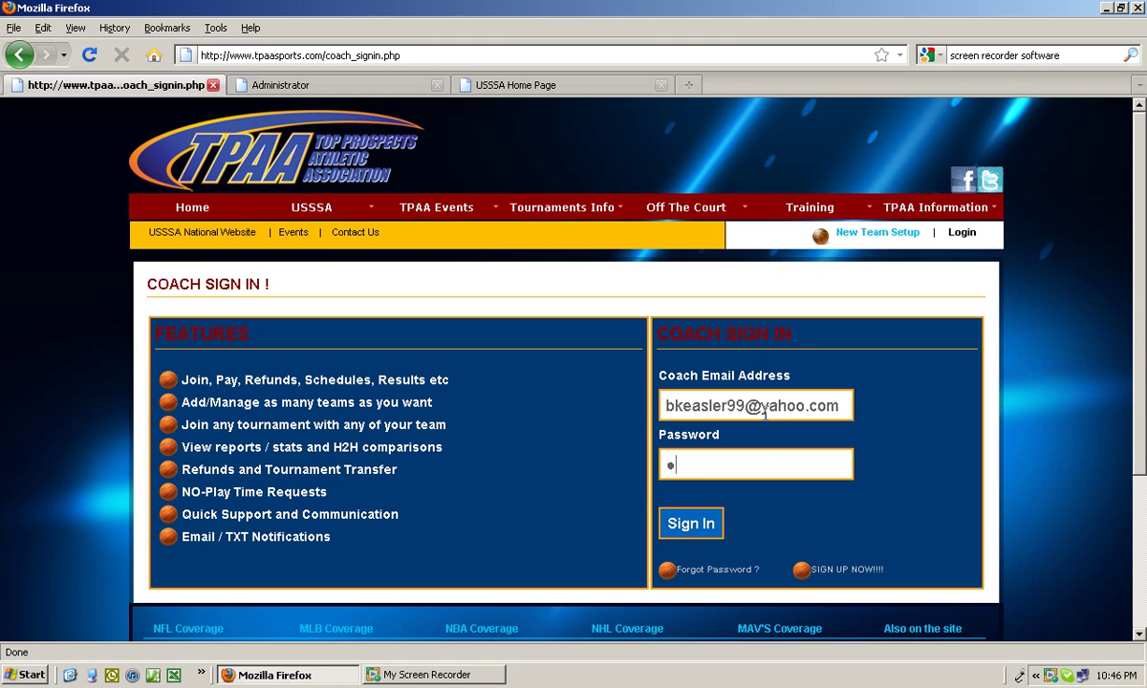
{"action": "type", "text": "*"}
{"action": "left_click", "coordinate": [692, 523]}
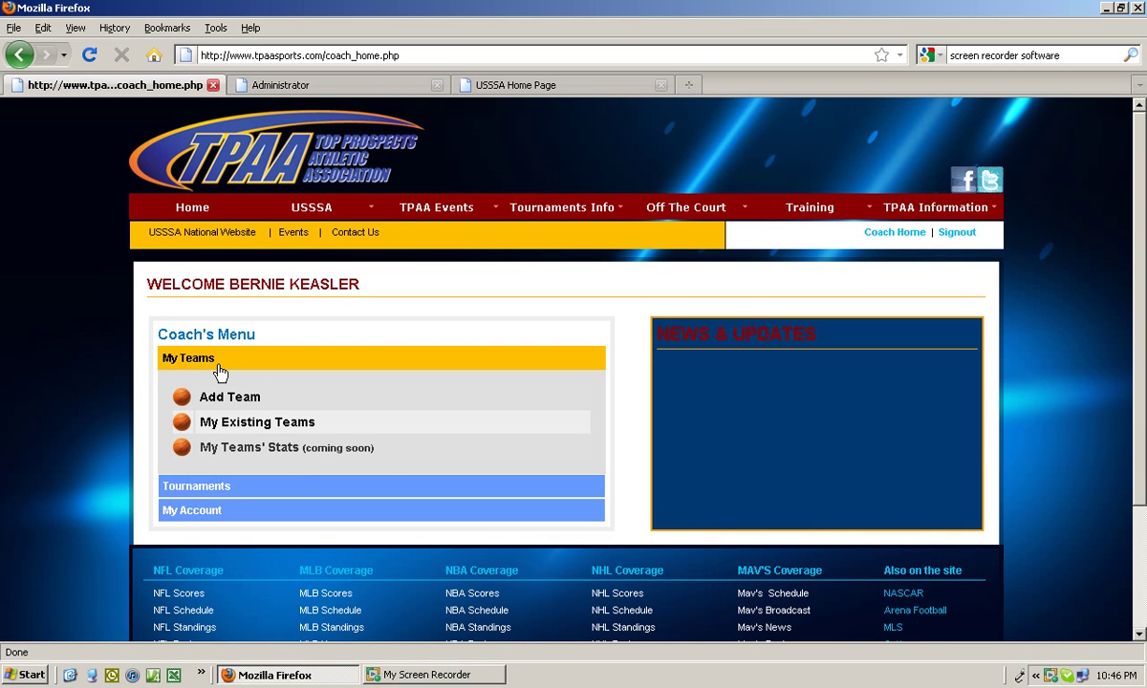
Expand My Teams in the Coach's Menu and go to Add Team.
{"action": "left_click", "coordinate": [230, 486]}
{"action": "left_click", "coordinate": [194, 509]}
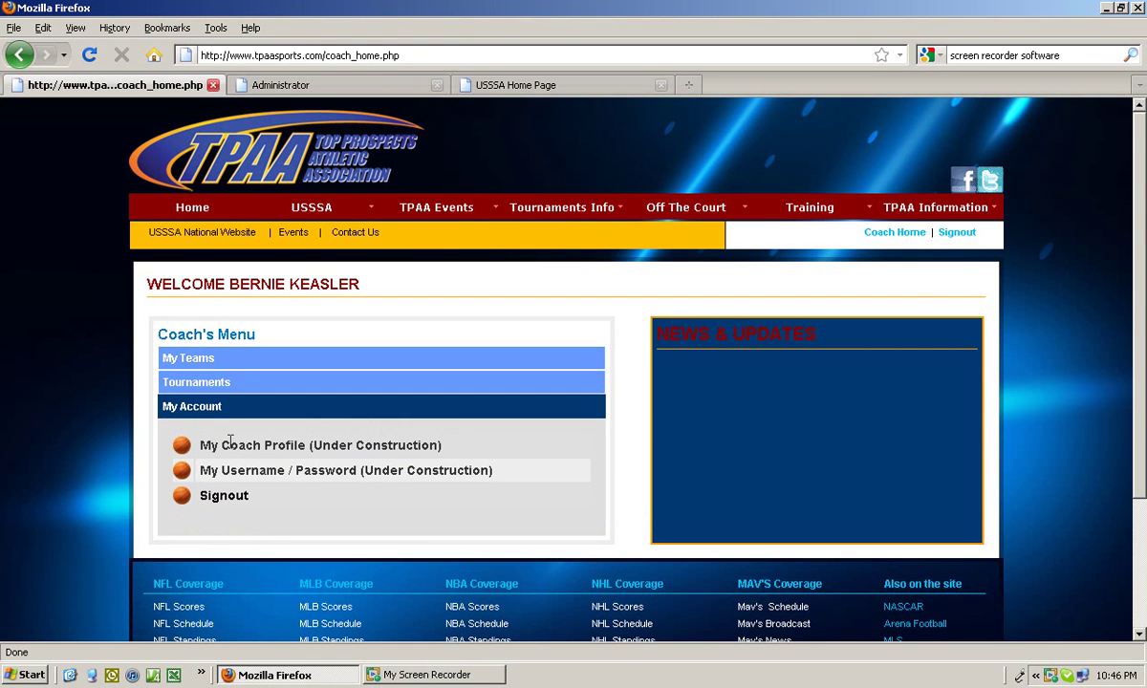
{"action": "left_click", "coordinate": [201, 361]}
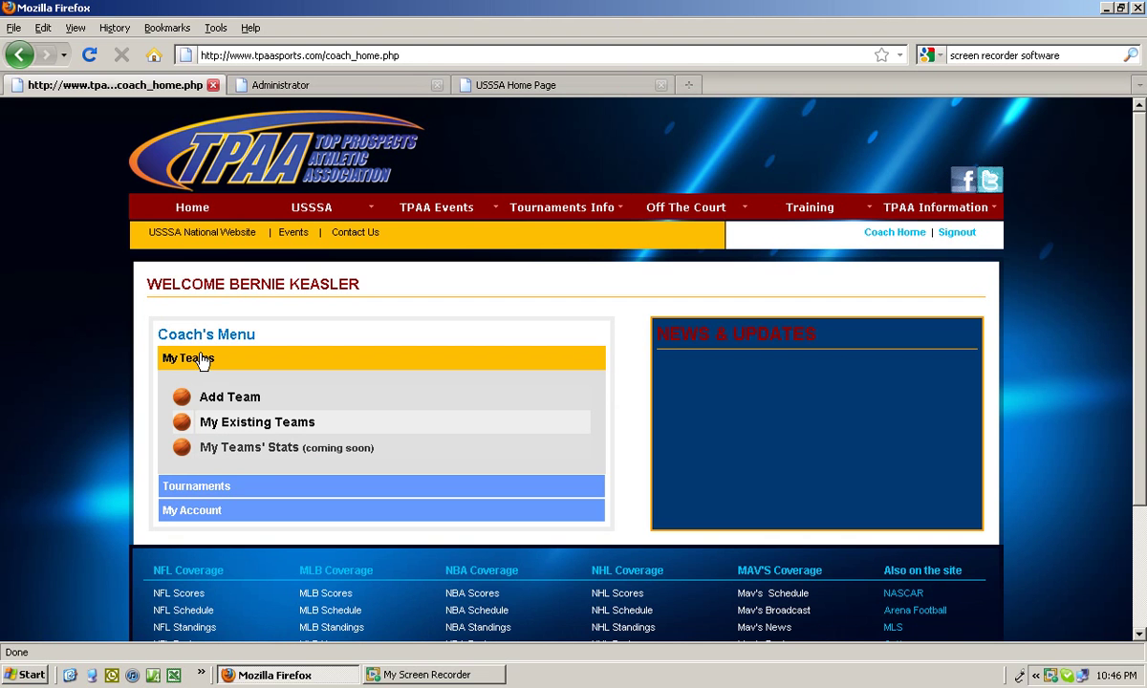
{"action": "left_click", "coordinate": [229, 397]}
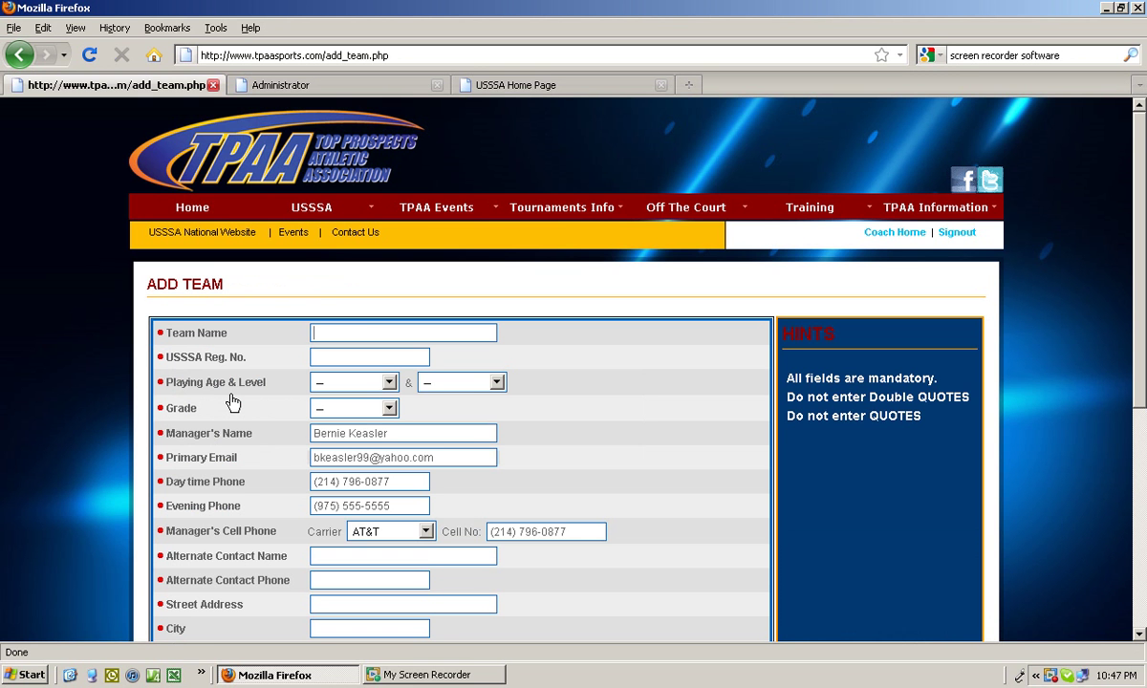
Enter team name 'Dallas Knights - Sample' and the team's USSSA registration number.
{"action": "type", "text": "Dallas Knights -Keasler"}
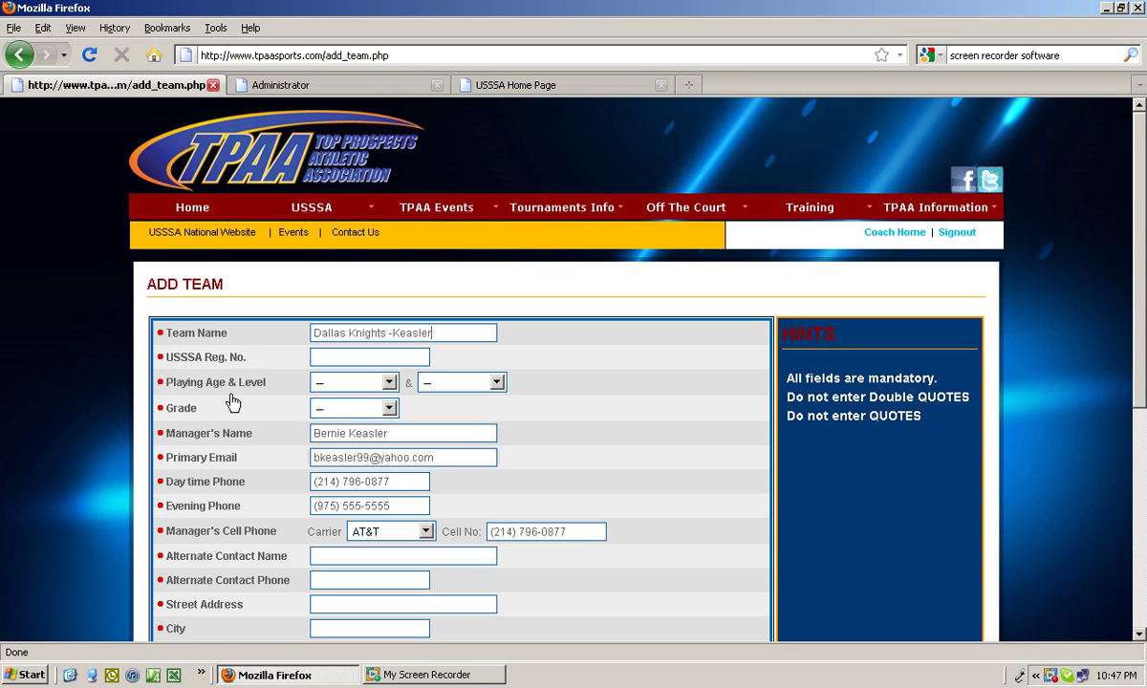
{"action": "key", "text": "BackSpace"}
{"action": "key", "text": "BackSpace"}
{"action": "key", "text": "BackSpace"}
{"action": "key", "text": "BackSpace"}
{"action": "key", "text": "BackSpace"}
{"action": "key", "text": "BackSpace"}
{"action": "key", "text": "BackSpace"}
{"action": "key", "text": "BackSpace"}
{"action": "type", "text": "- Blue"}
{"action": "key", "text": "BackSpace"}
{"action": "key", "text": "BackSpace"}
{"action": "key", "text": "BackSpace"}
{"action": "key", "text": "BackSpace"}
{"action": "type", "text": "2017"}
{"action": "key", "text": "BackSpace"}
{"action": "key", "text": "BackSpace"}
{"action": "key", "text": "BackSpace"}
{"action": "key", "text": "BackSpace"}
{"action": "type", "text": "Sample"}
{"action": "left_click", "coordinate": [356, 357]}
{"action": "type", "text": "996869584"}
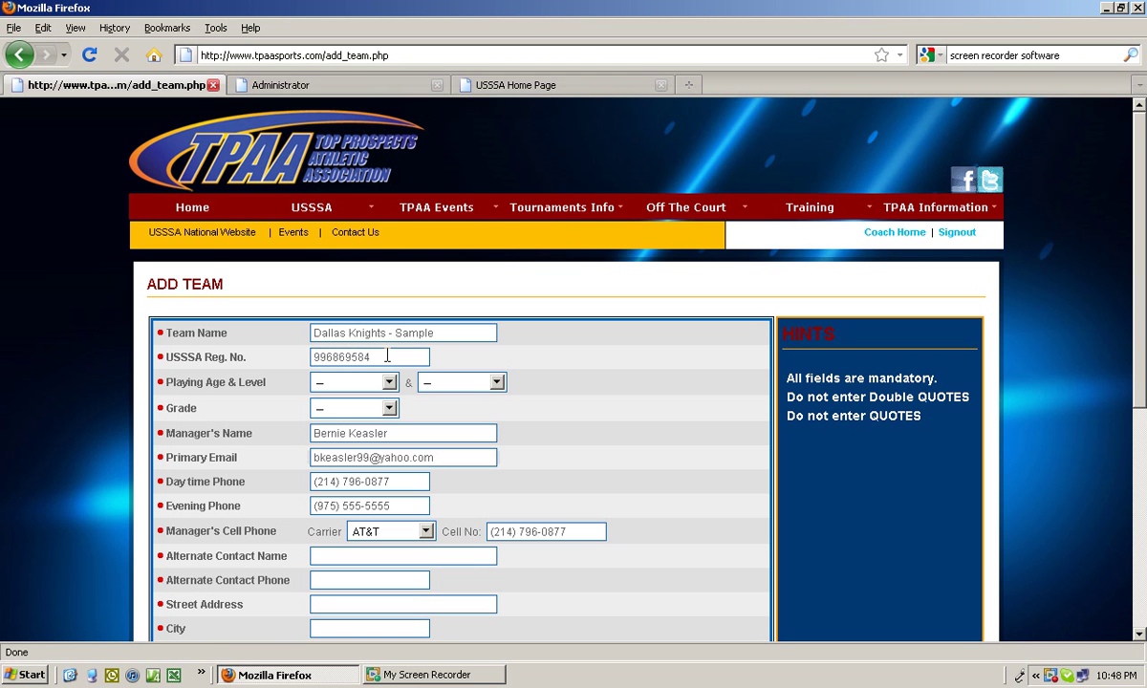
Pick playing age 10, level D2 and grade 4 from the dropdowns.
{"action": "type", "text": "2"}
{"action": "left_click", "coordinate": [389, 383]}
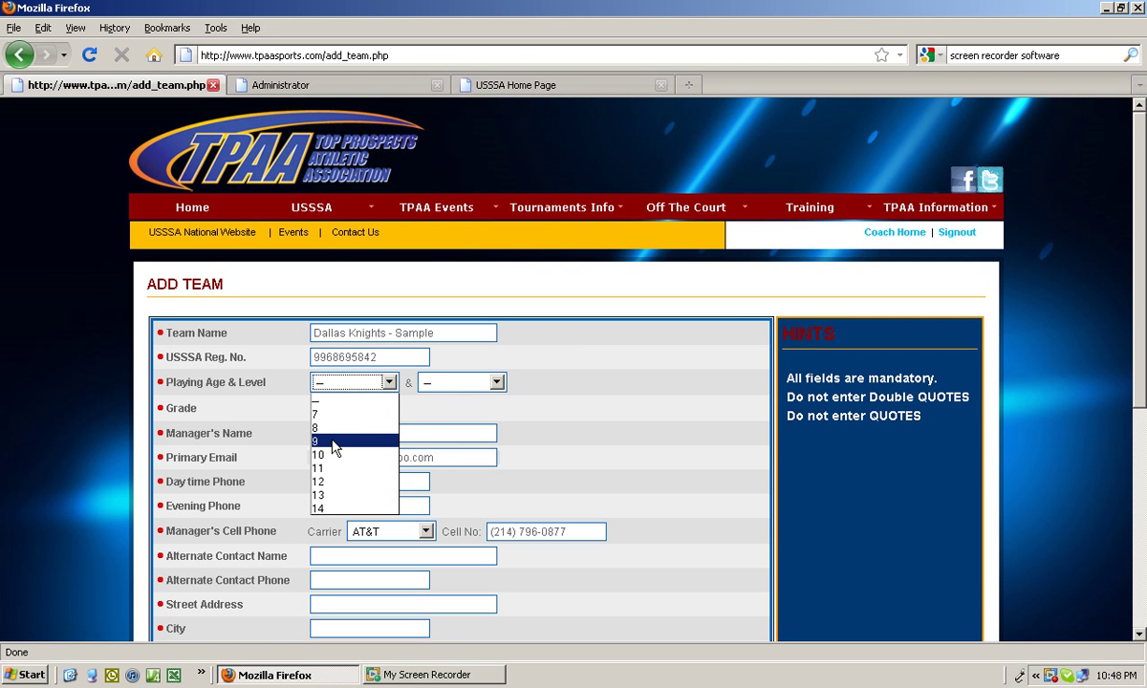
{"action": "left_click", "coordinate": [334, 455]}
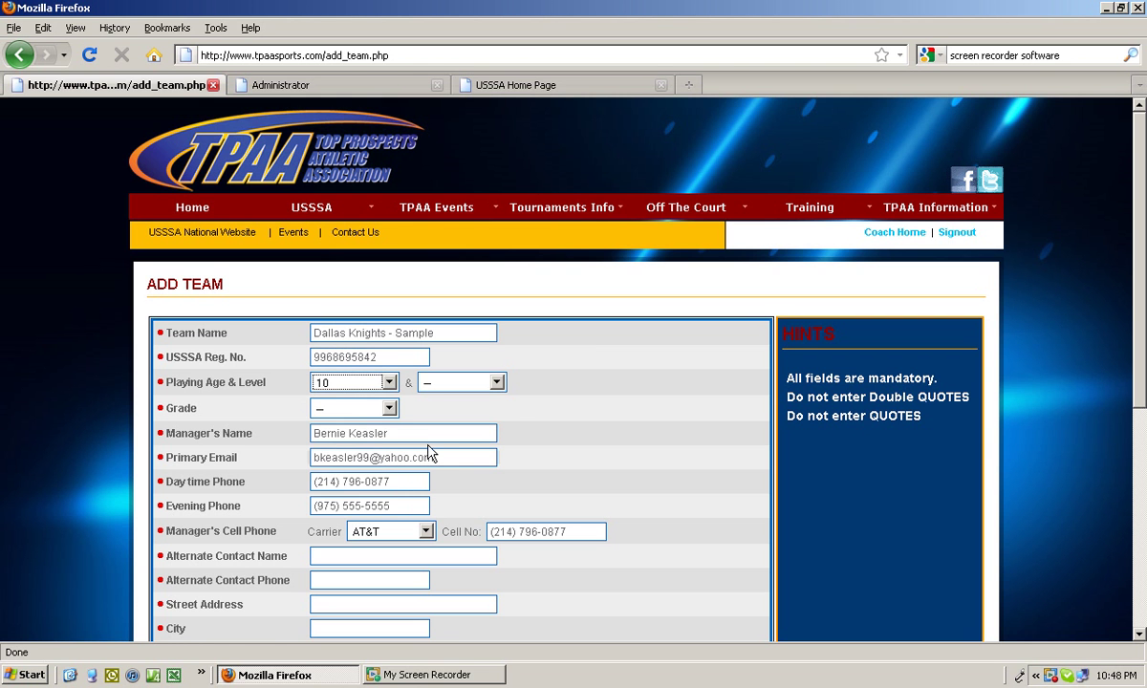
{"action": "left_click", "coordinate": [496, 383]}
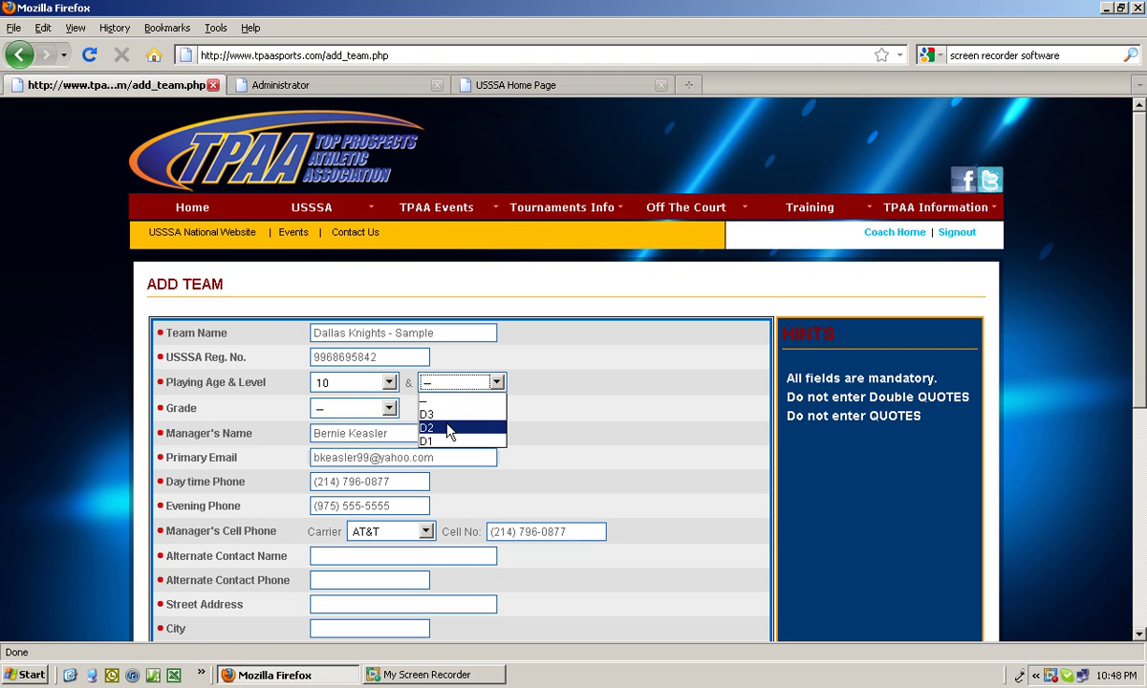
{"action": "left_click", "coordinate": [450, 429]}
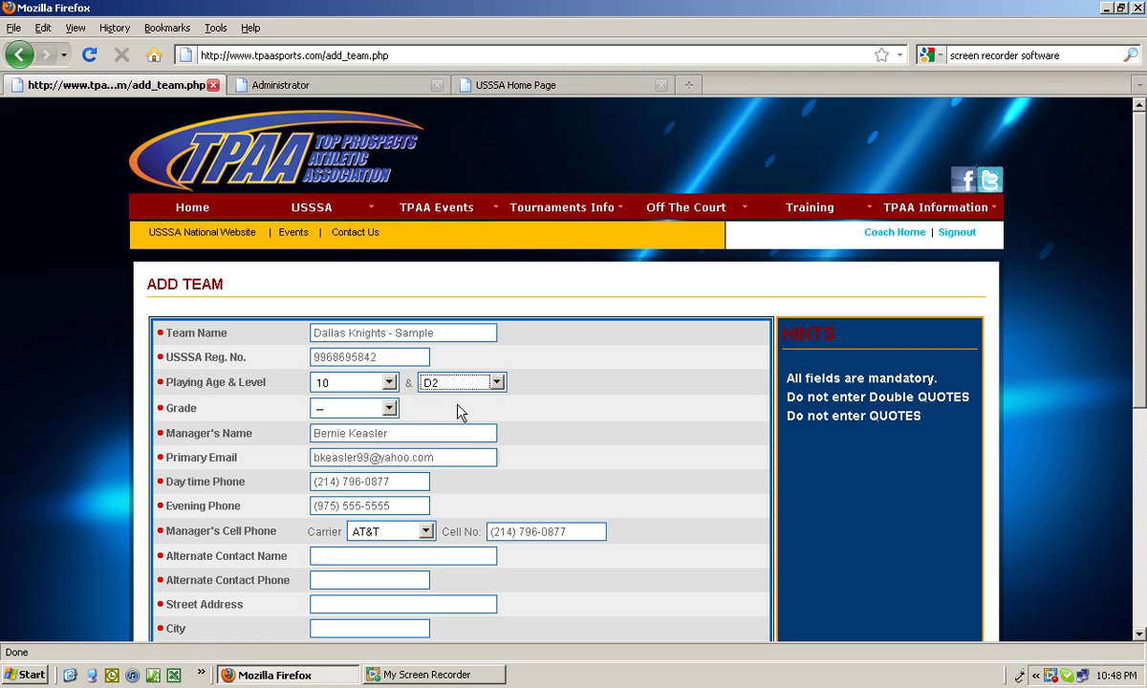
{"action": "left_click", "coordinate": [389, 408]}
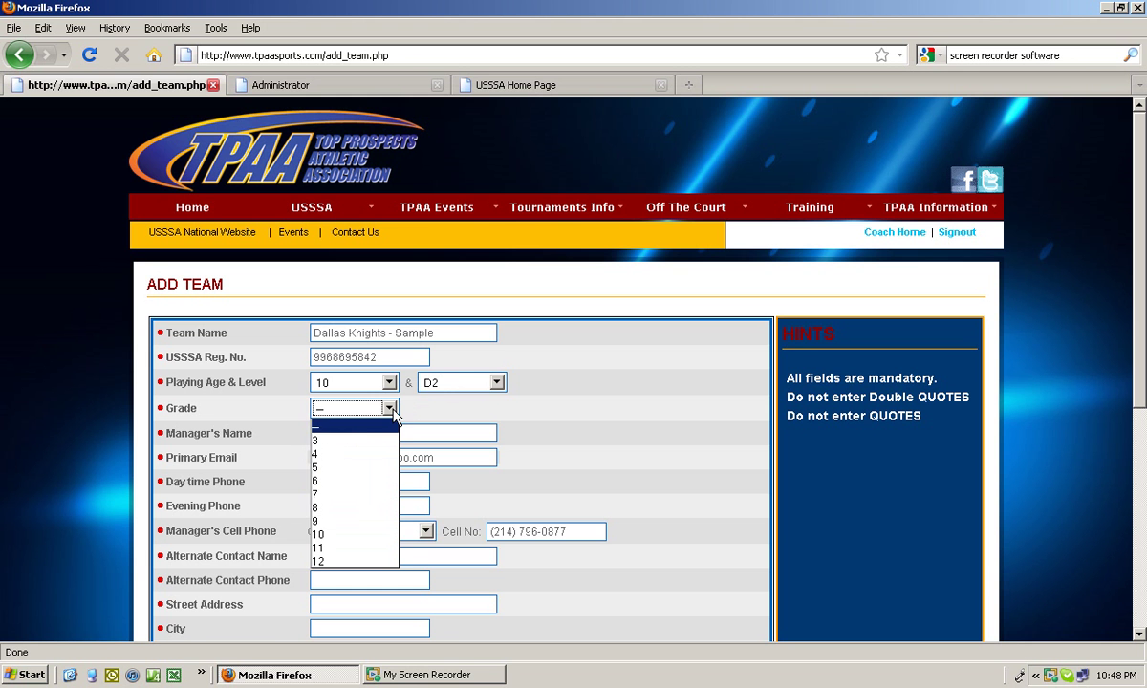
{"action": "left_click", "coordinate": [339, 452]}
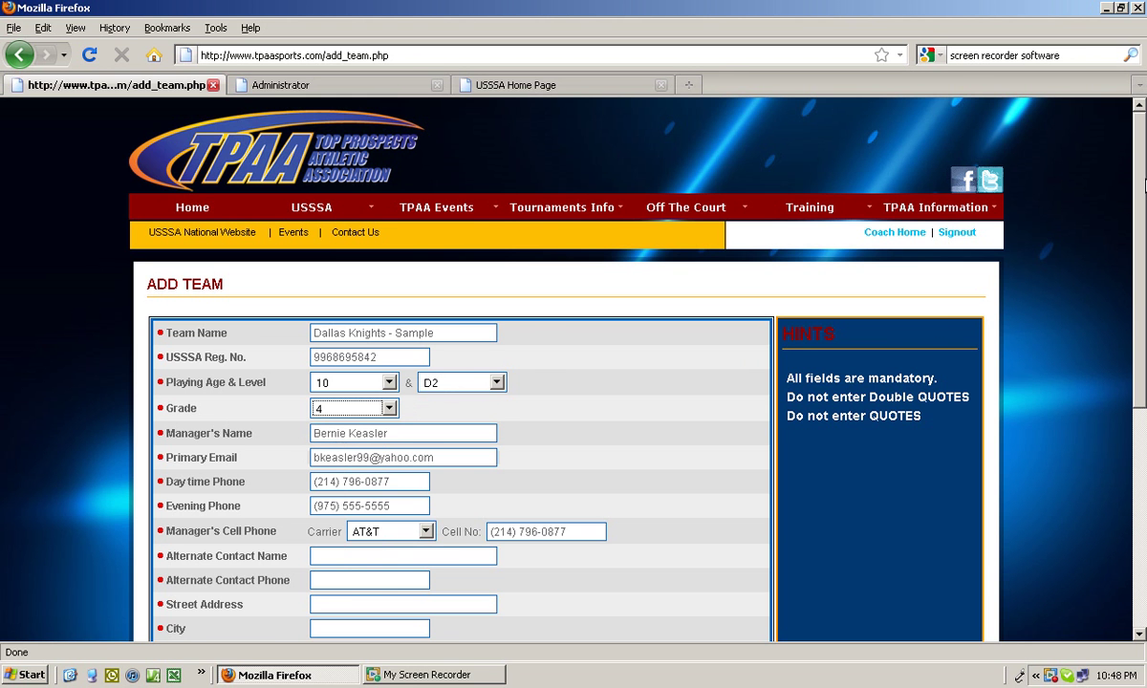
{"action": "left_click_drag", "start_coordinate": [1142, 170], "coordinate": [1141, 248]}
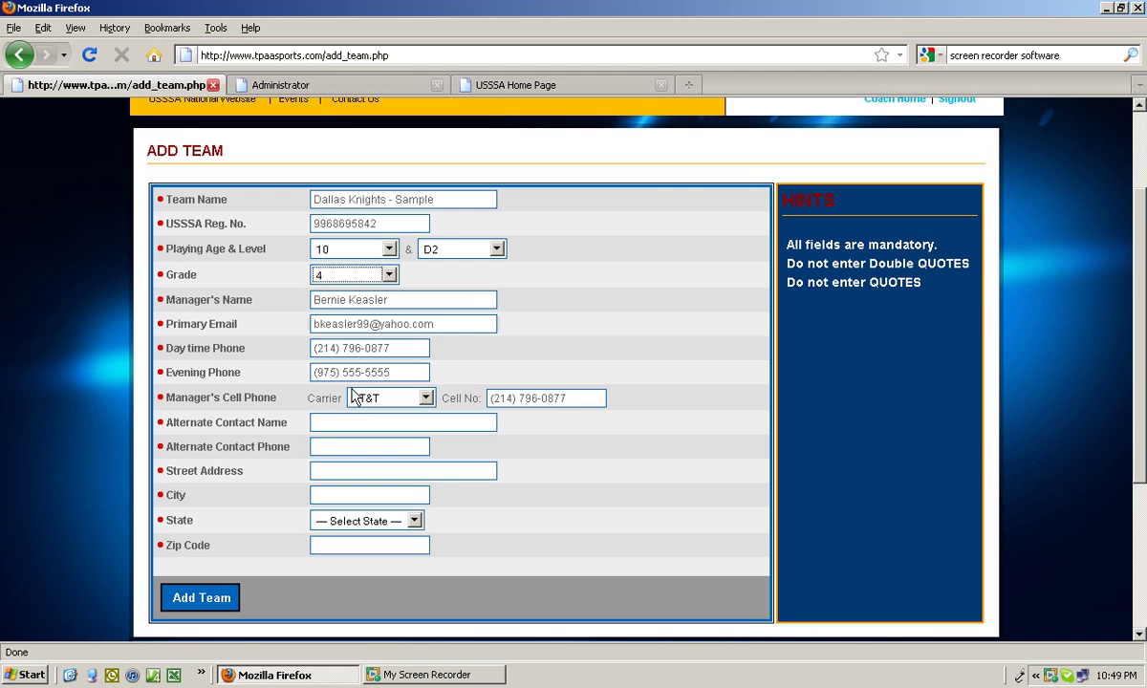
Fill in the alternate contact's name, phone number and street address.
{"action": "left_click", "coordinate": [353, 422]}
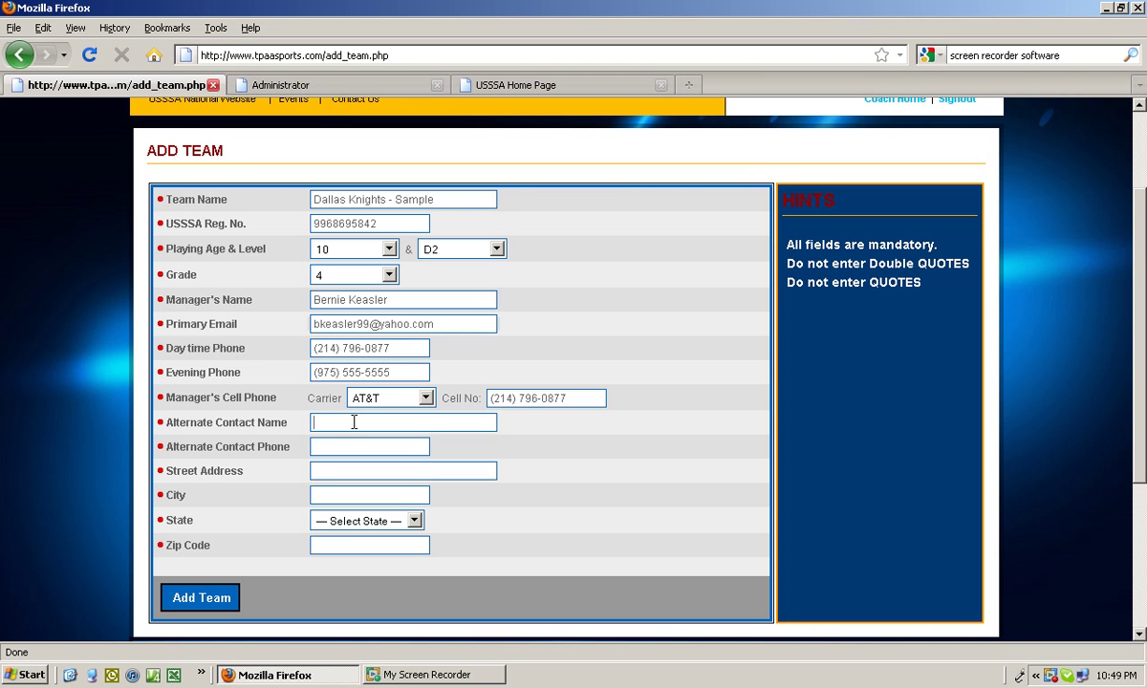
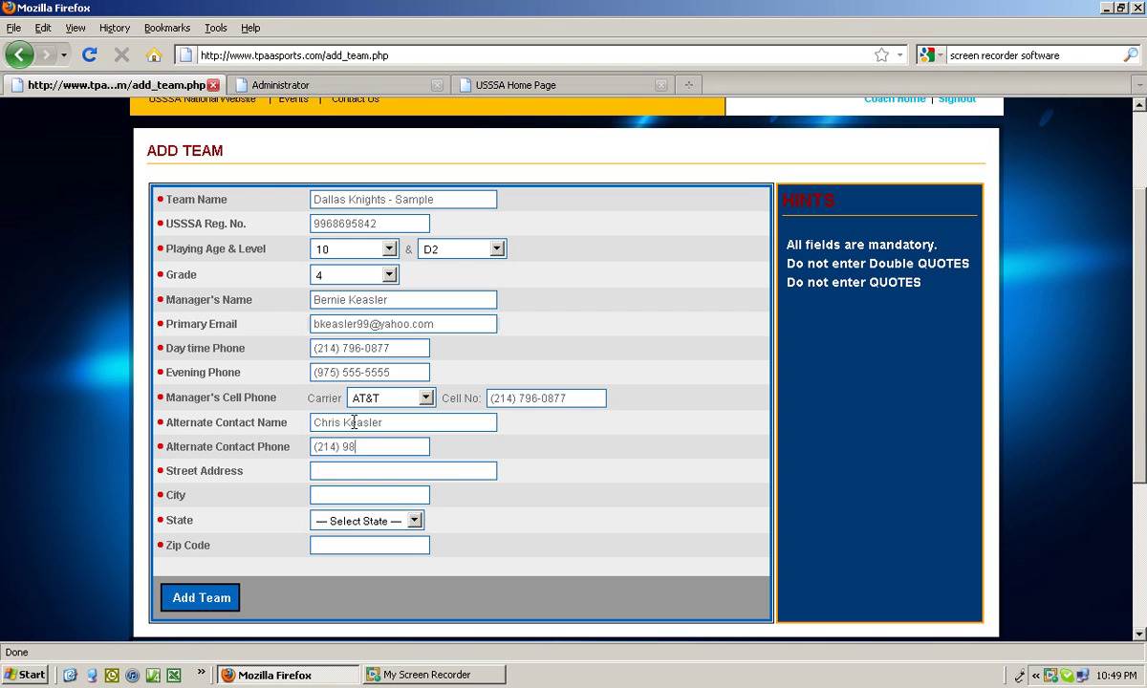
{"action": "type", "text": "123 "}
{"action": "type", "text": "Main St"}
{"action": "type", "text": "D"}
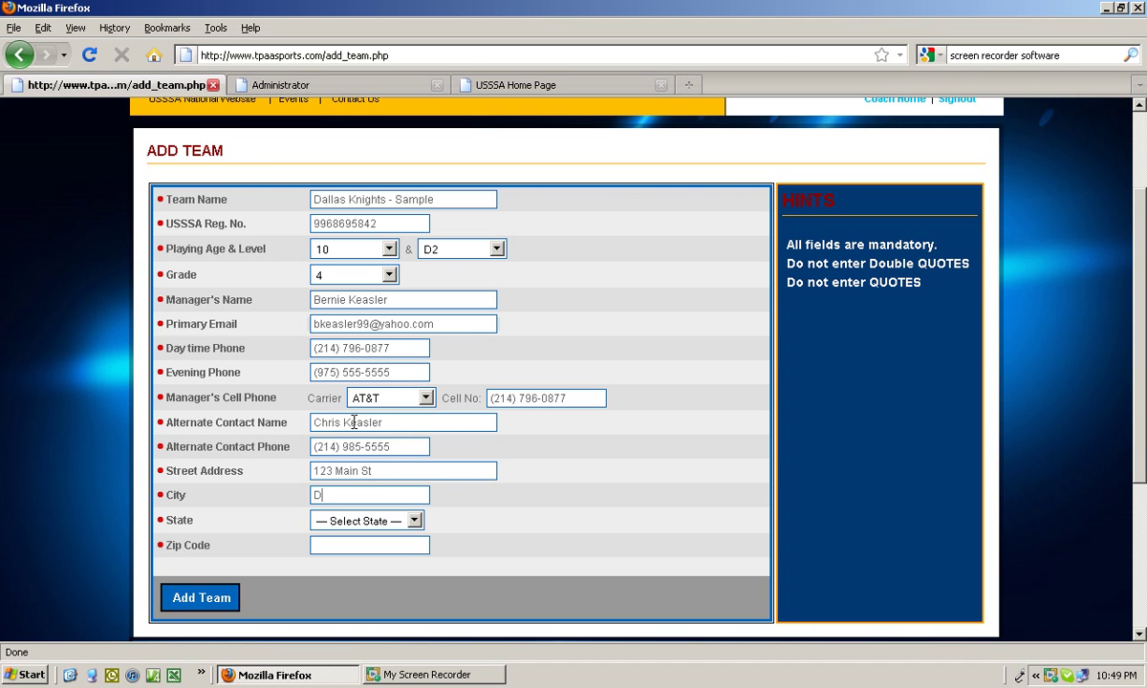
{"action": "type", "text": "est"}
Set the state to Texas and enter the team's zip code.
{"action": "key", "text": "Tab"}
{"action": "type", "text": "tex"}
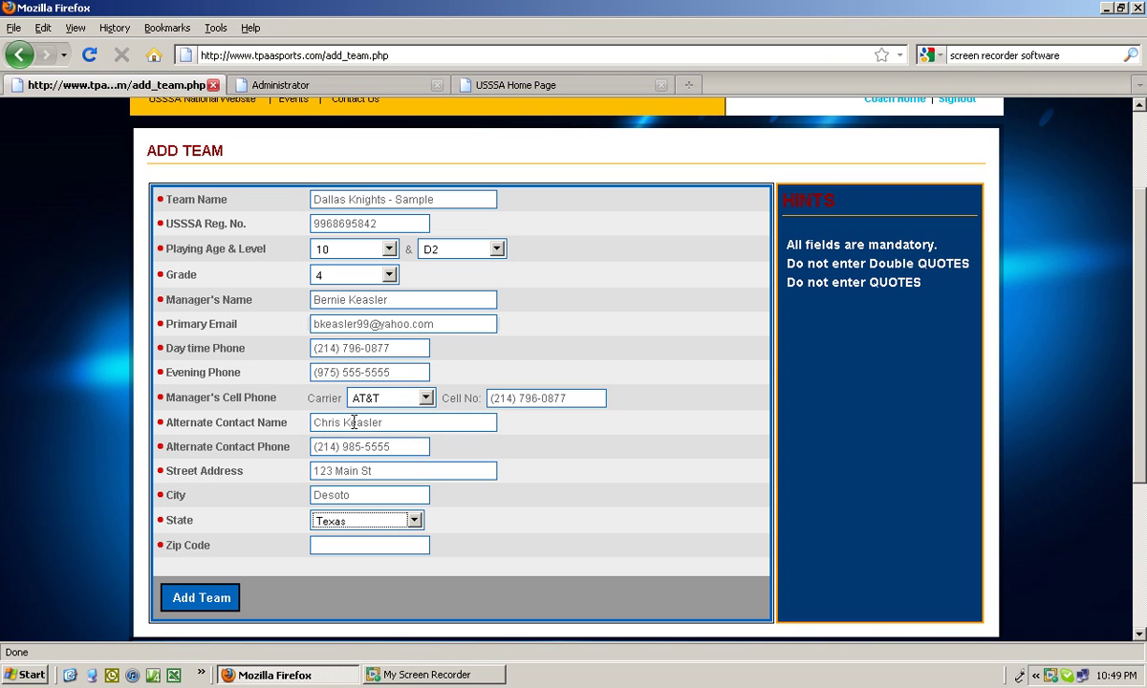
{"action": "left_click", "coordinate": [373, 547]}
{"action": "type", "text": "75"}
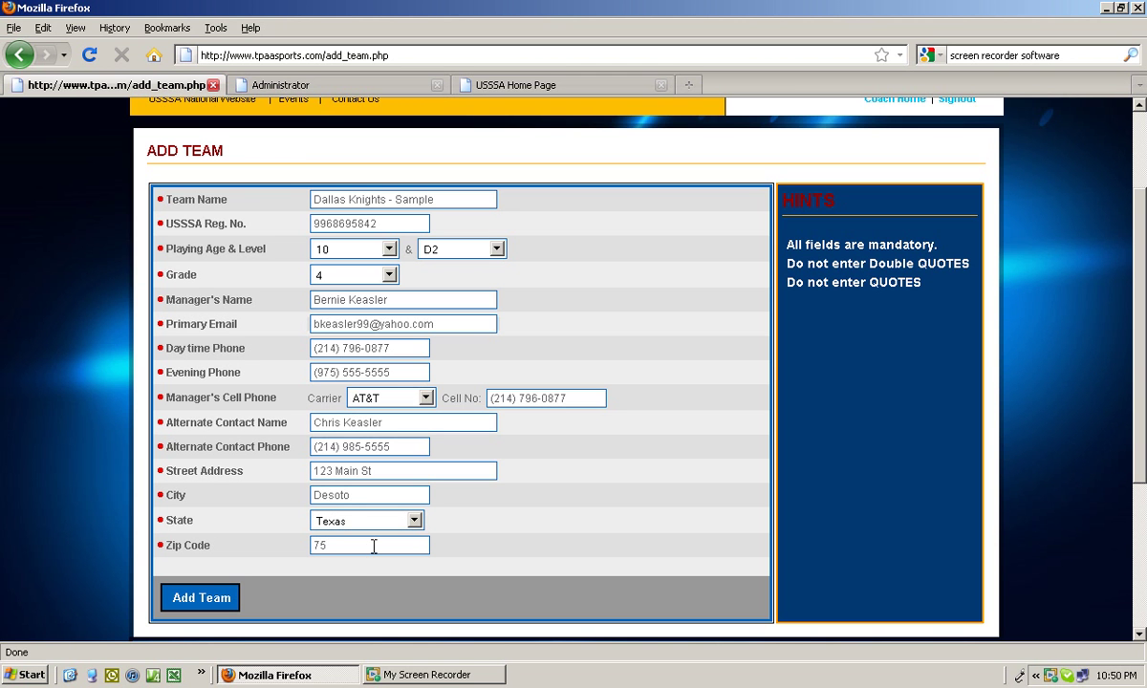
{"action": "type", "text": "55"}
{"action": "key", "text": "BackSpace"}
{"action": "key", "text": "BackSpace"}
{"action": "type", "text": "115"}
Submit the Dallas Knights - Sample team.
{"action": "left_click", "coordinate": [200, 603]}
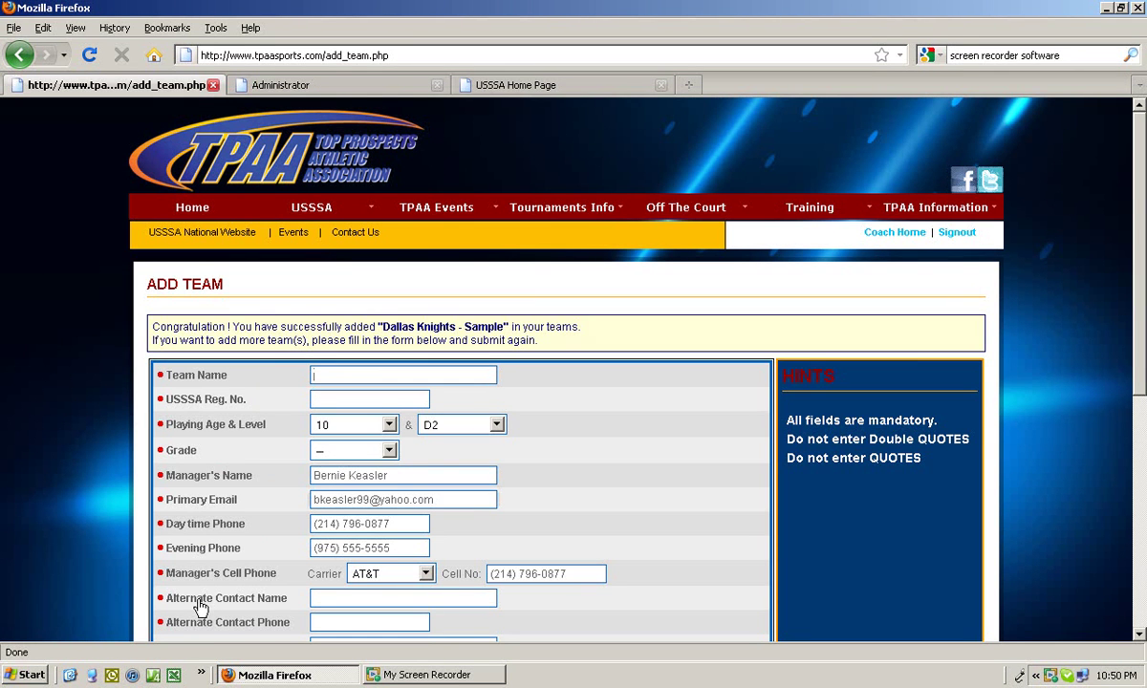
{"action": "scroll", "coordinate": [1131, 254], "scroll_direction": "down", "scroll_amount": 1}
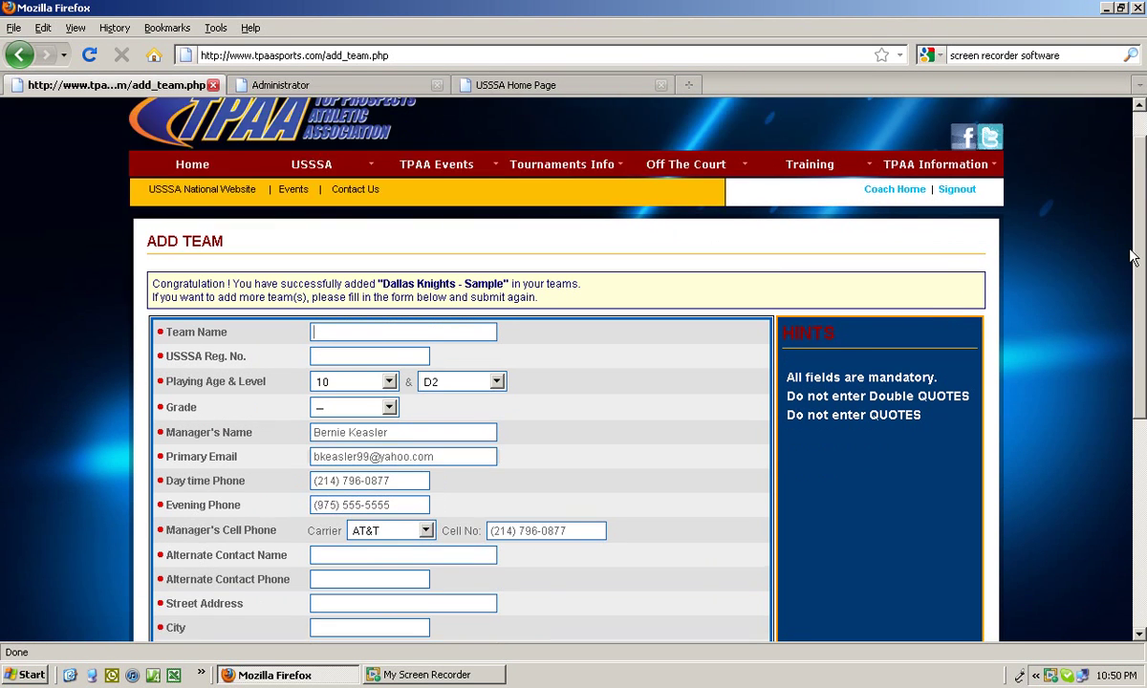
{"action": "scroll", "coordinate": [1131, 254], "scroll_direction": "down", "scroll_amount": 3}
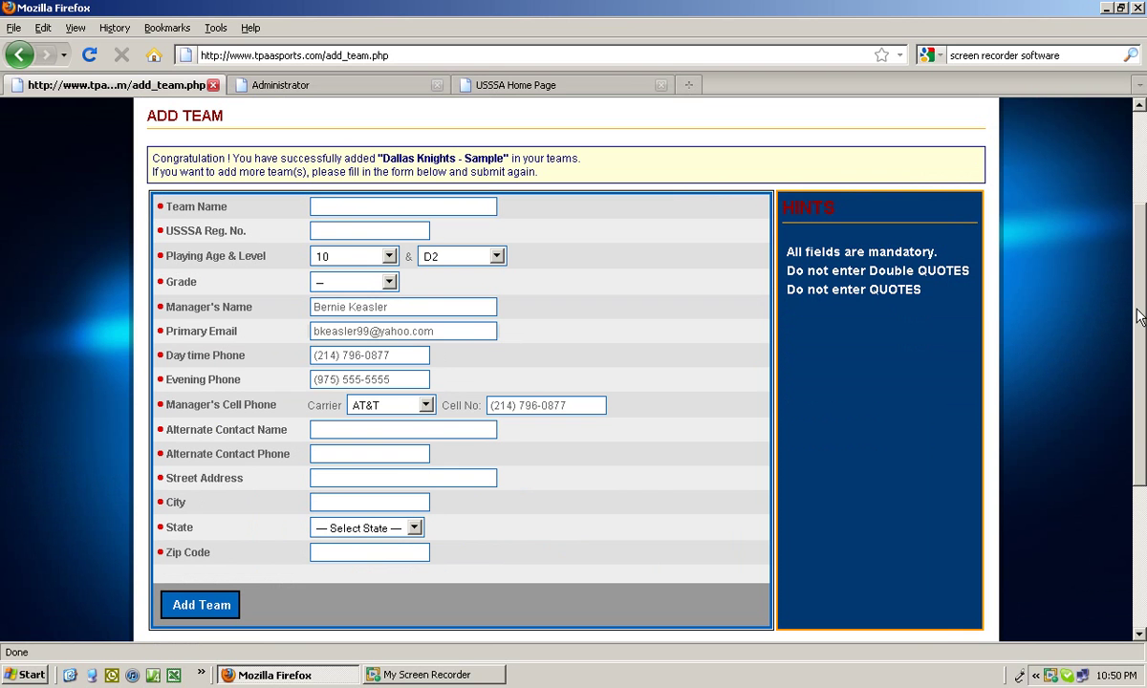
Name the second team 'Dallas Knight - Blue Sample' and enter its registration number.
{"action": "key", "text": "BackSpace"}
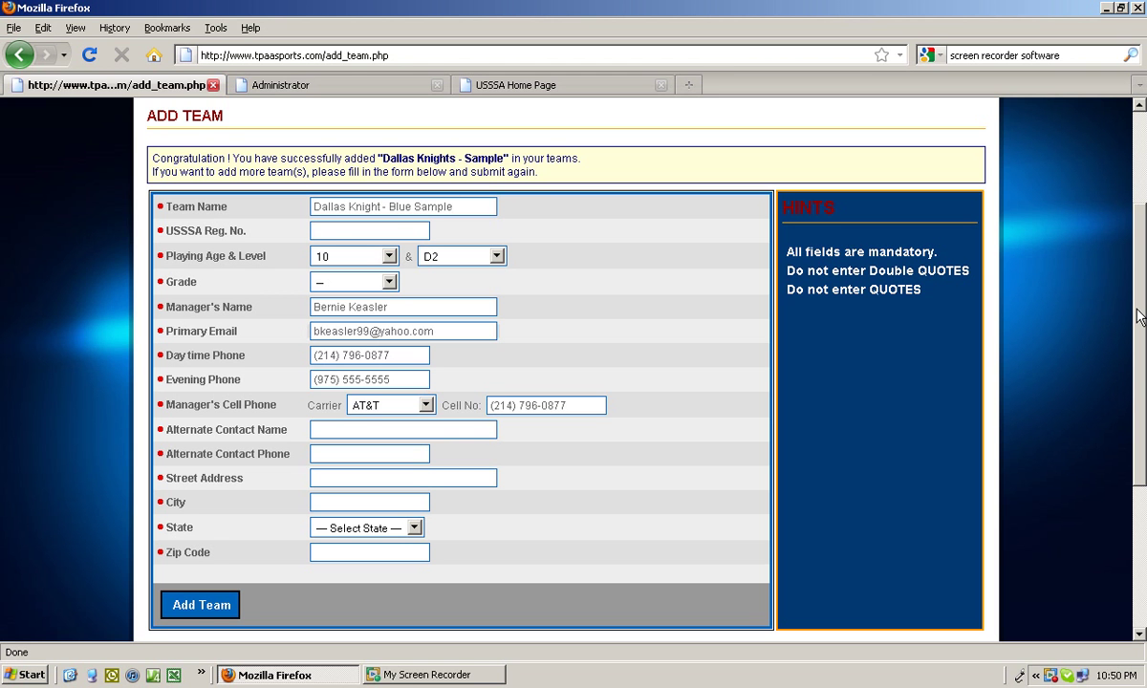
{"action": "key", "text": "Tab"}
Set playing age 11, level D3 and grade 6.
{"action": "left_click", "coordinate": [368, 253]}
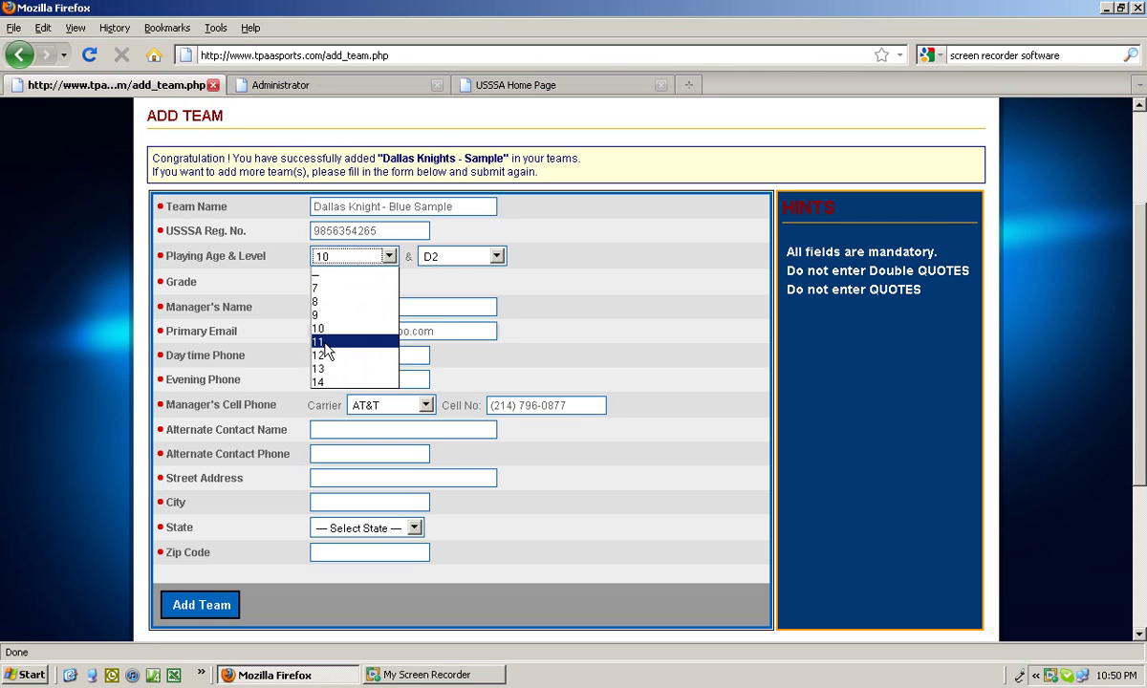
{"action": "left_click", "coordinate": [321, 341]}
{"action": "left_click", "coordinate": [497, 257]}
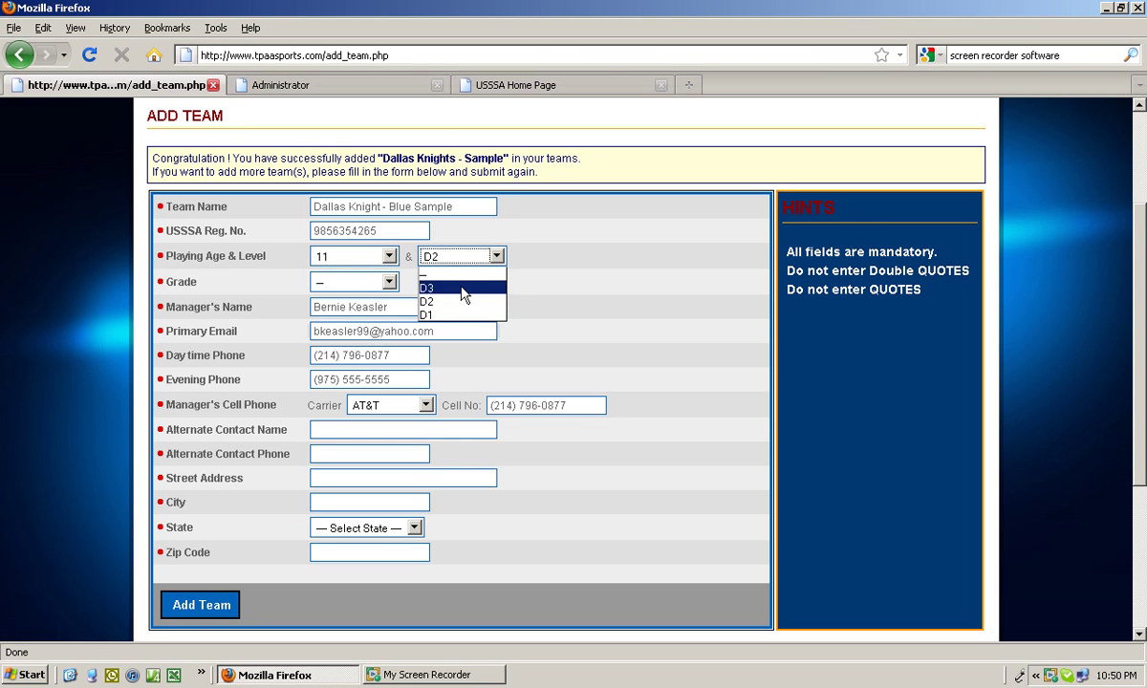
{"action": "left_click", "coordinate": [425, 289]}
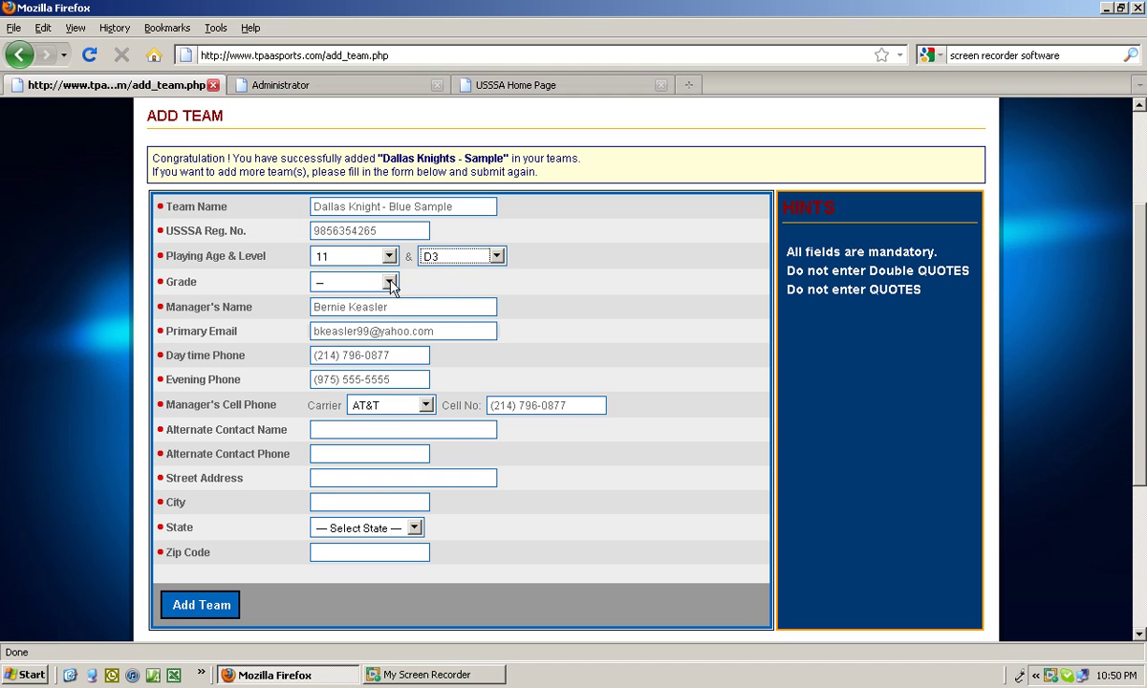
{"action": "left_click", "coordinate": [362, 279]}
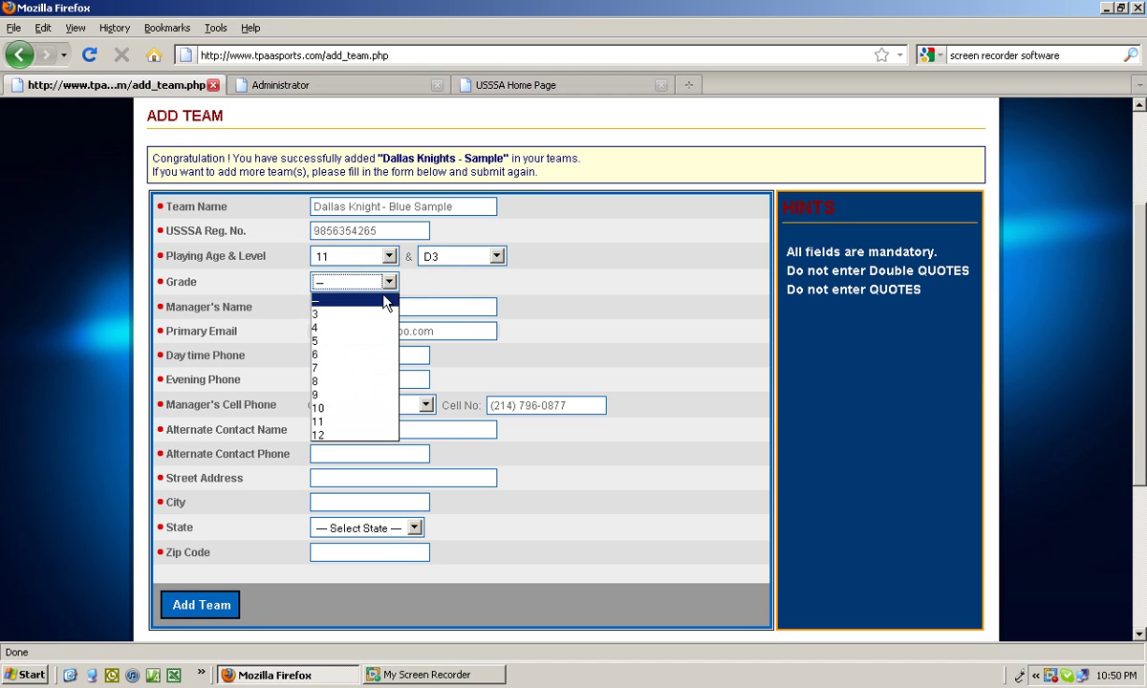
{"action": "left_click", "coordinate": [338, 357]}
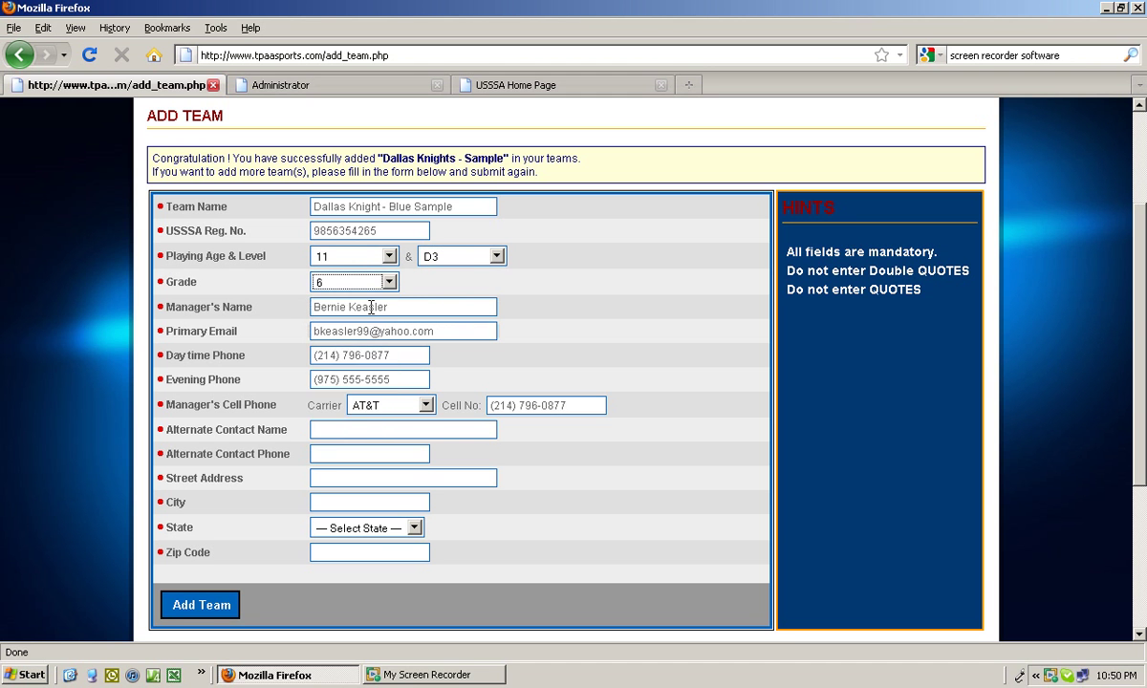
{"action": "left_click", "coordinate": [369, 429]}
Enter the alternate contact's name, phone number and street address.
{"action": "type", "text": "John Smith"}
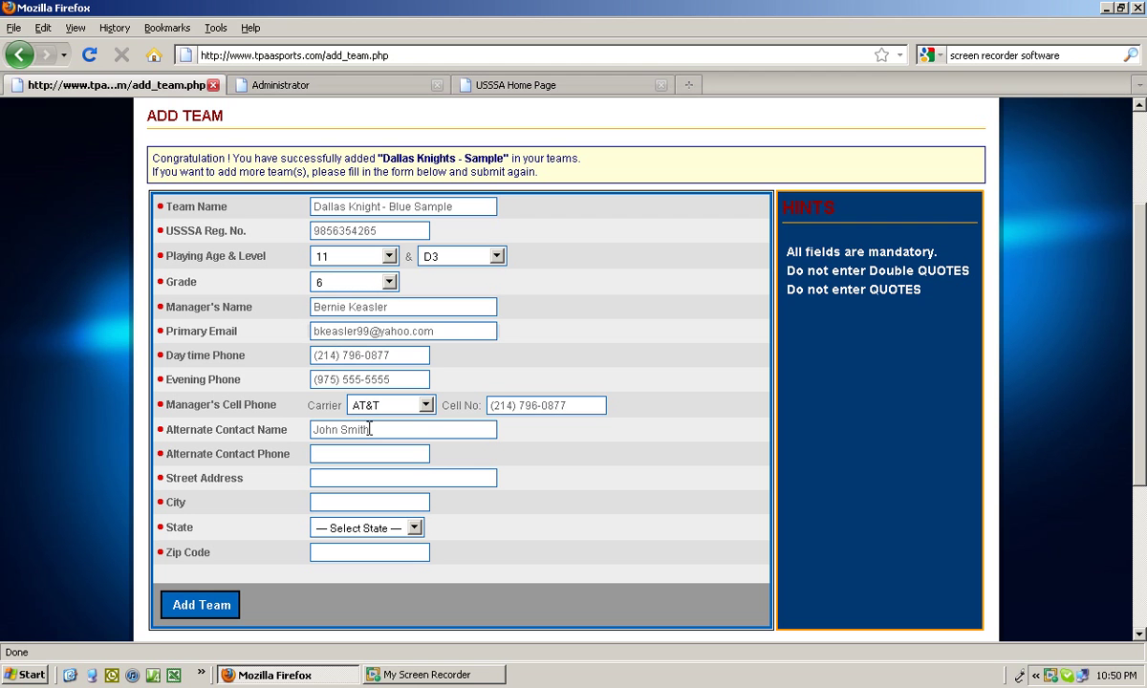
{"action": "key", "text": "Tab"}
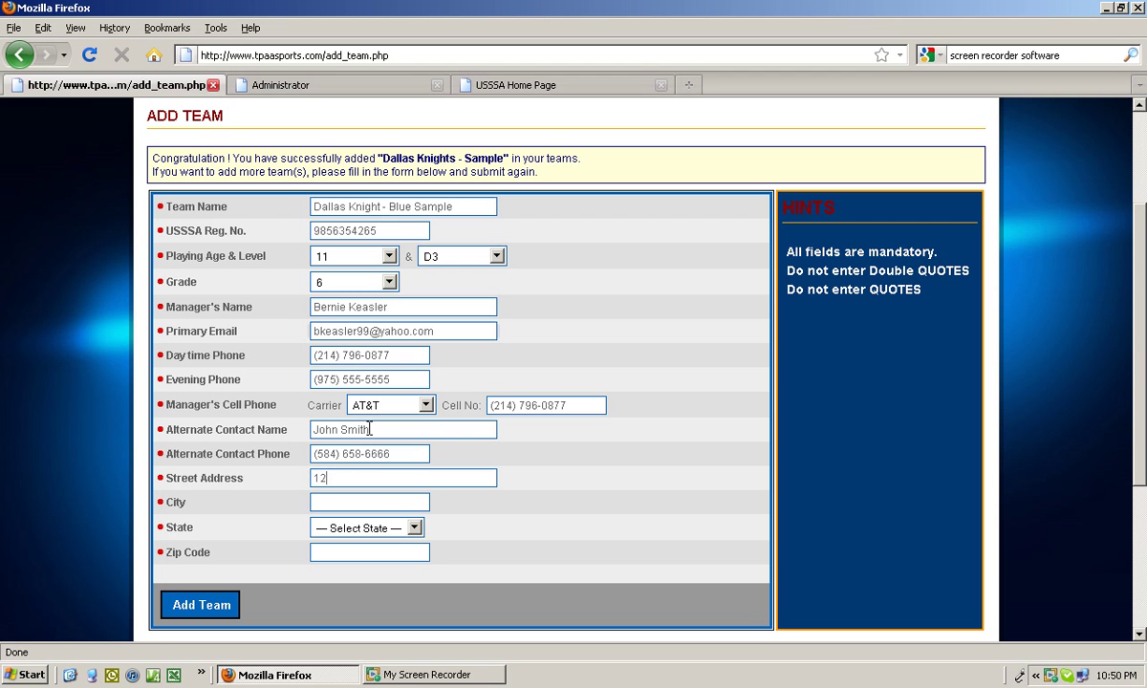
{"action": "type", "text": "3 Main STreet"}
Add the city, state Texas and zip code, then submit the team.
{"action": "key", "text": "Tab"}
{"action": "type", "text": "Desoto"}
{"action": "key", "text": "Tab"}
{"action": "type", "text": "tex"}
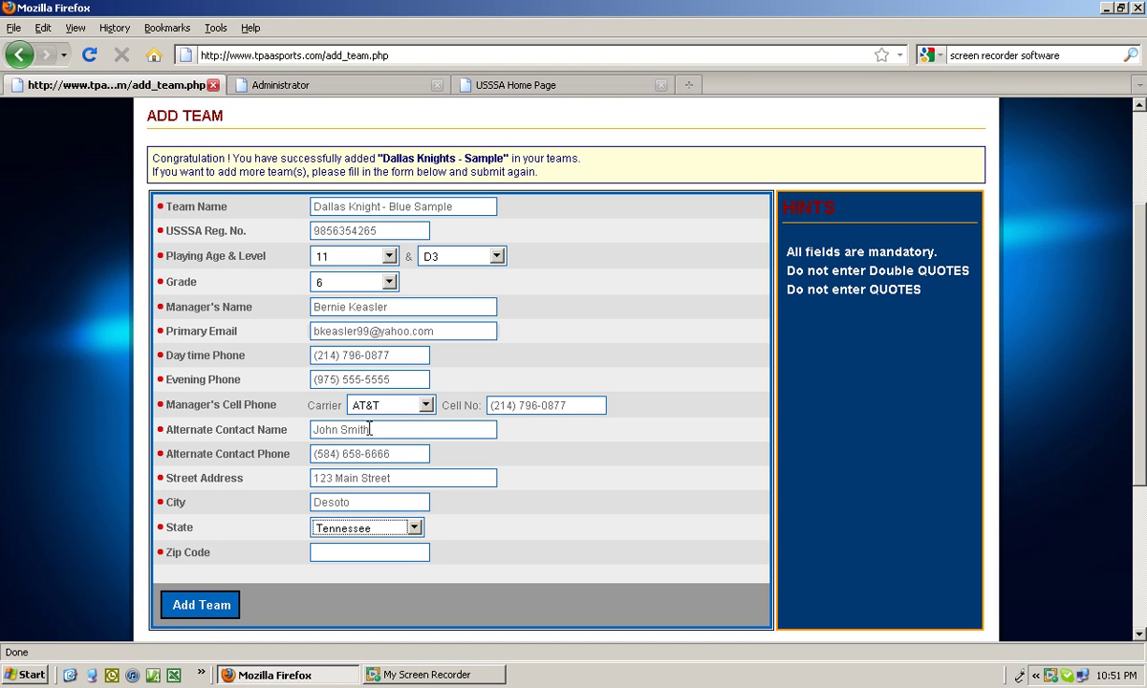
{"action": "key", "text": "Tab"}
{"action": "type", "text": "75115"}
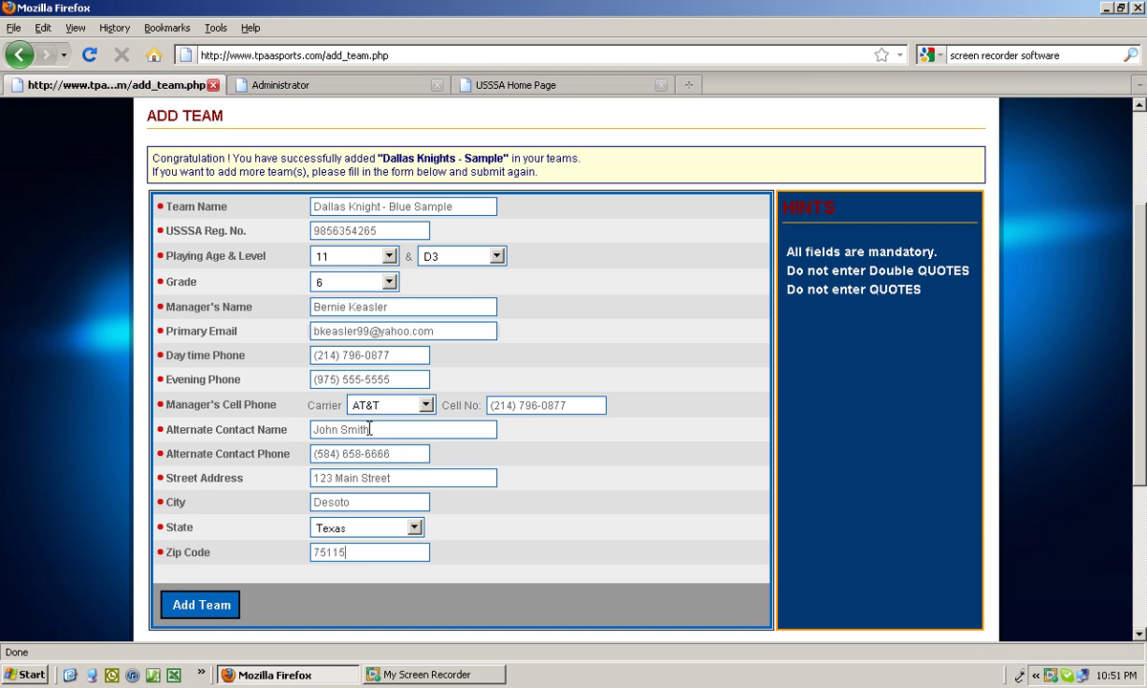
{"action": "left_click", "coordinate": [207, 610]}
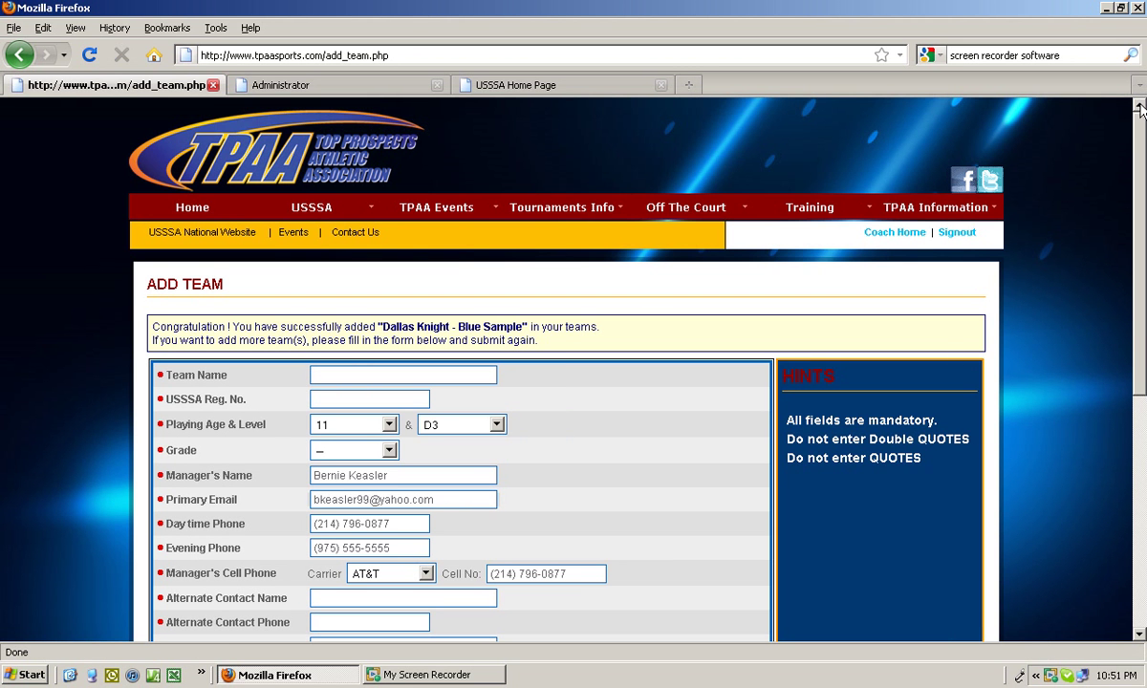
Check the confirmation message and return to the Coach Home page.
{"action": "scroll", "coordinate": [1140, 137], "scroll_direction": "down", "scroll_amount": 1}
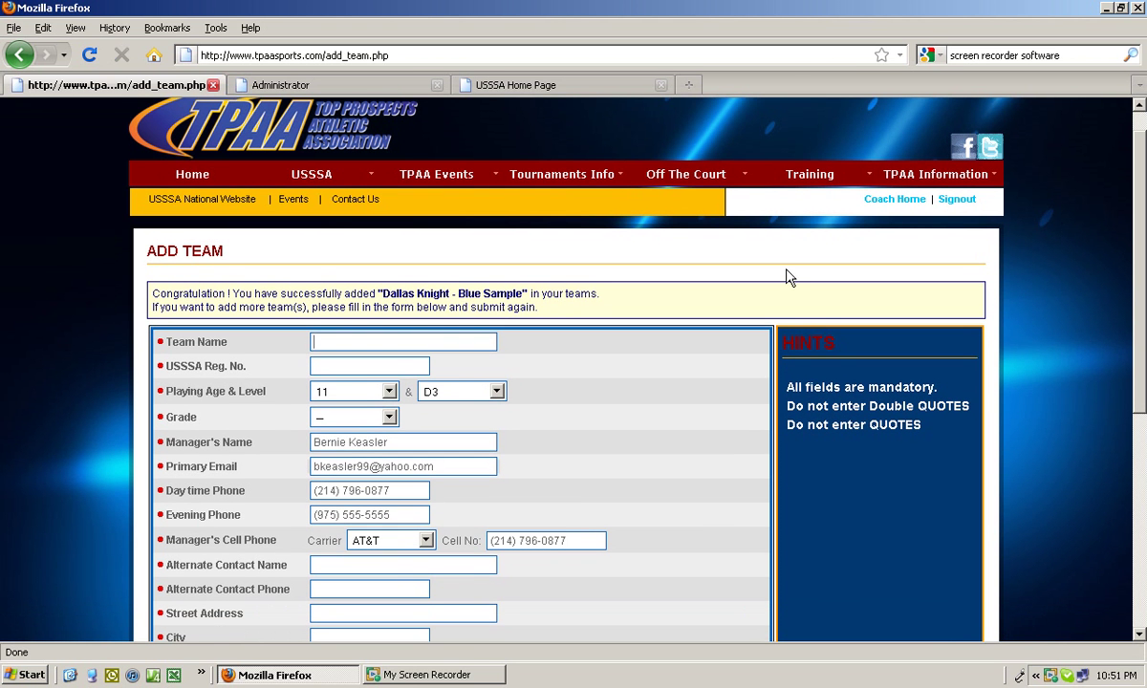
{"action": "left_click", "coordinate": [889, 200]}
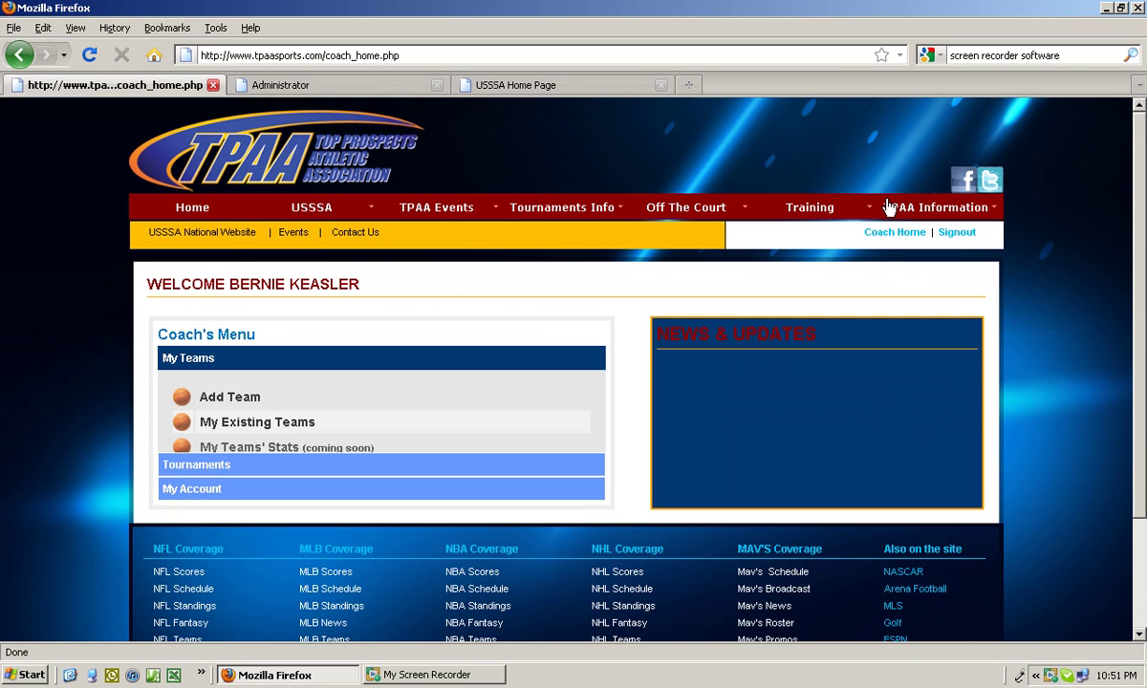